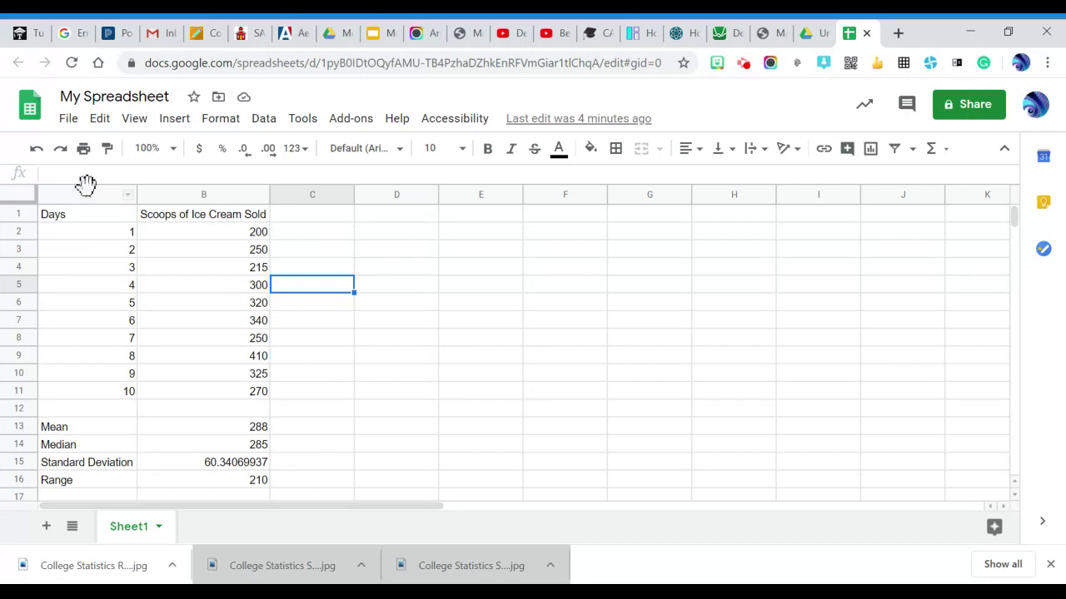
Insert a chart from the Days and Scoops of Ice Cream Sold data and change its type to a scatter chart
click(179, 121)
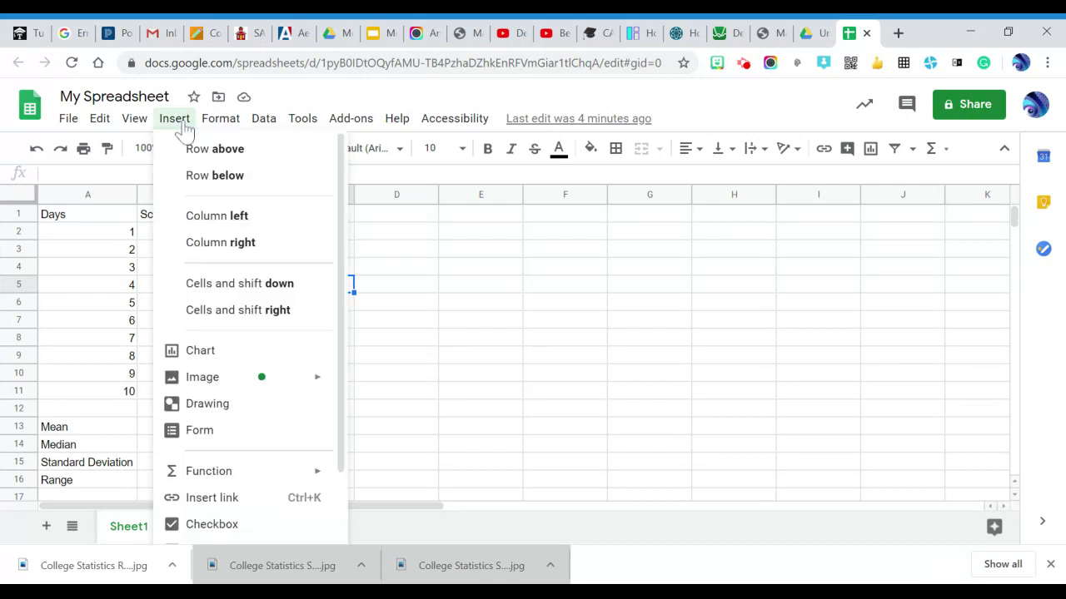
click(234, 353)
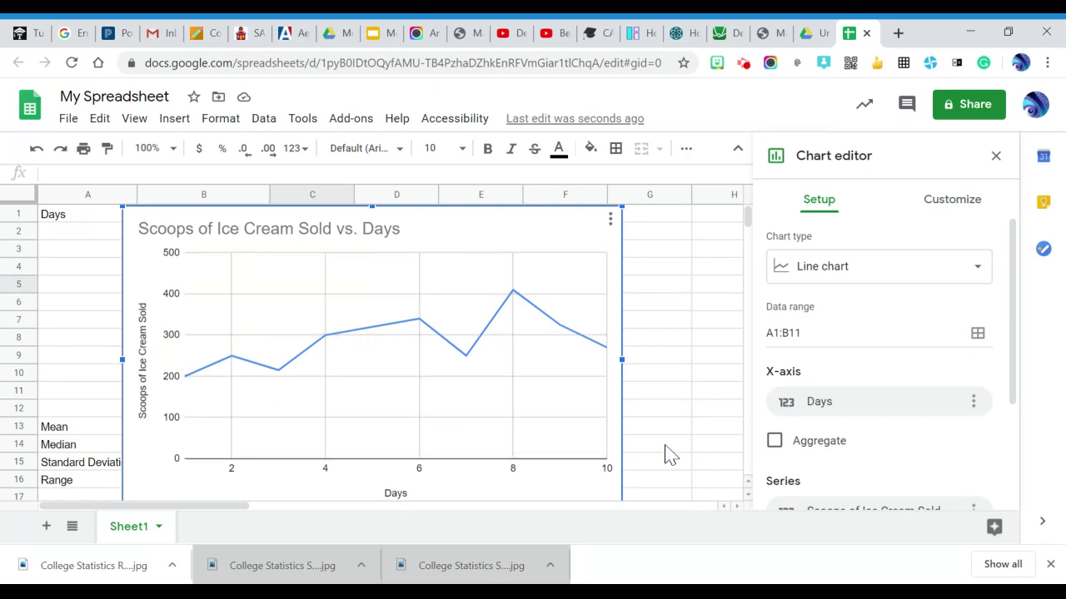
click(986, 282)
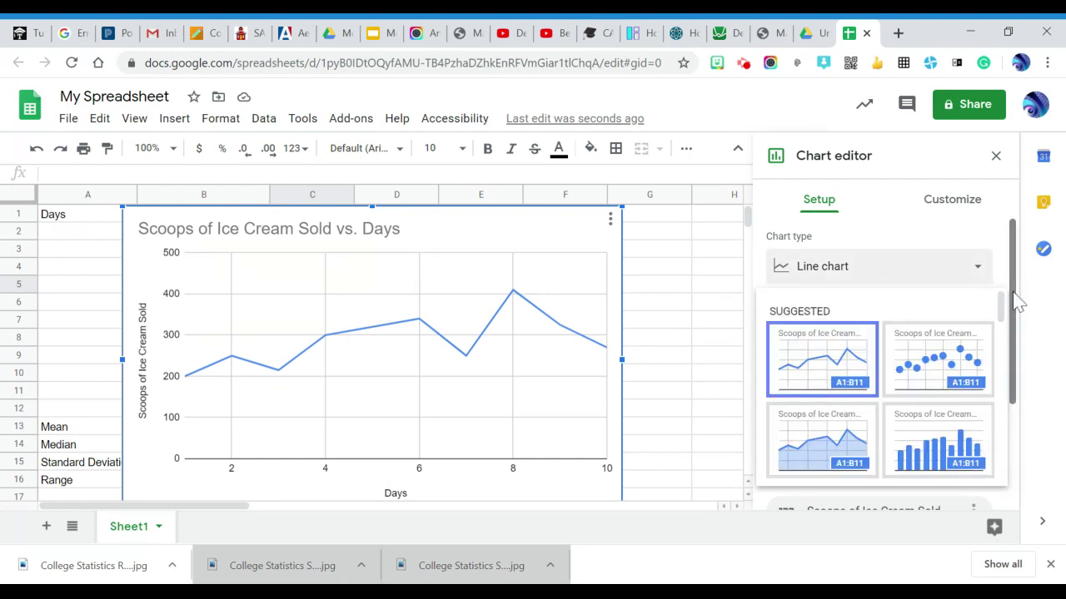
drag(1014, 316, 1005, 261)
click(980, 267)
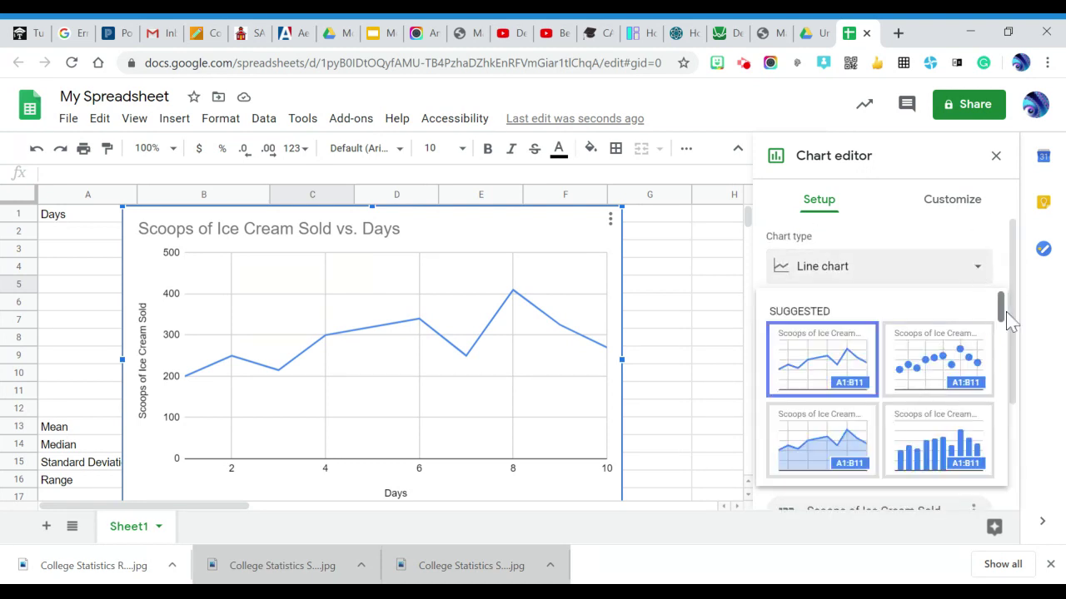
drag(1005, 318, 1012, 434)
click(804, 347)
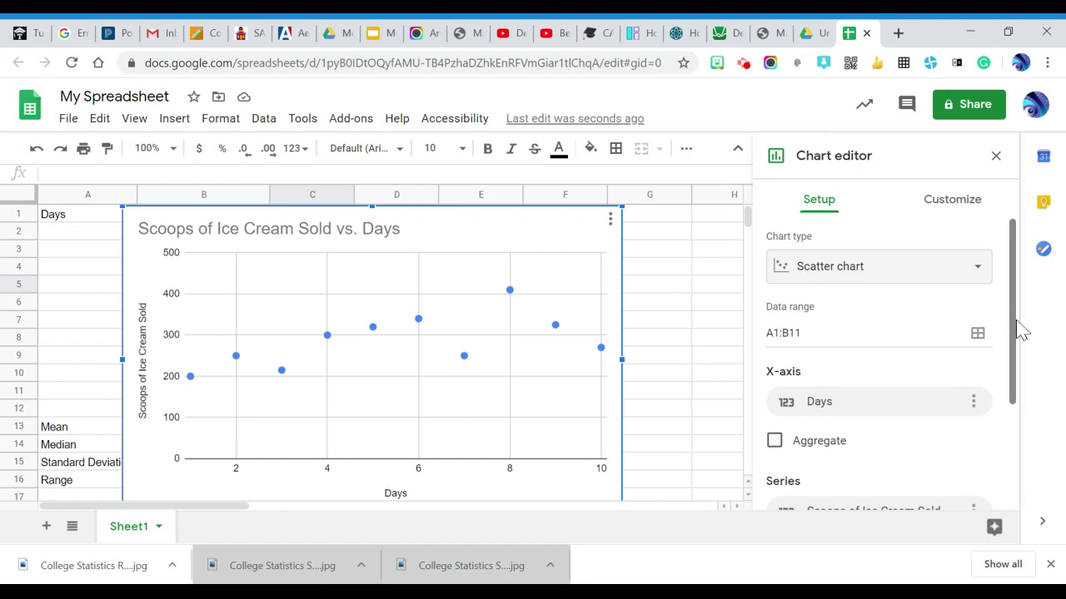
scroll(1019, 428, down, 3)
scroll(1021, 333, up, 3)
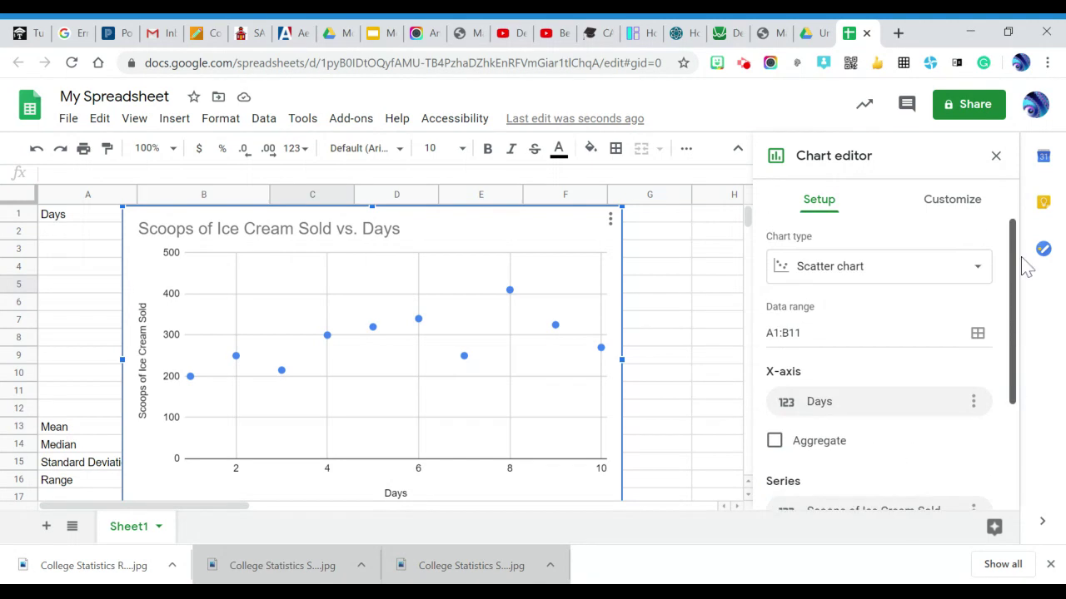
Shorten the chart title to "Scoops of Ice Cream Sold"
click(947, 215)
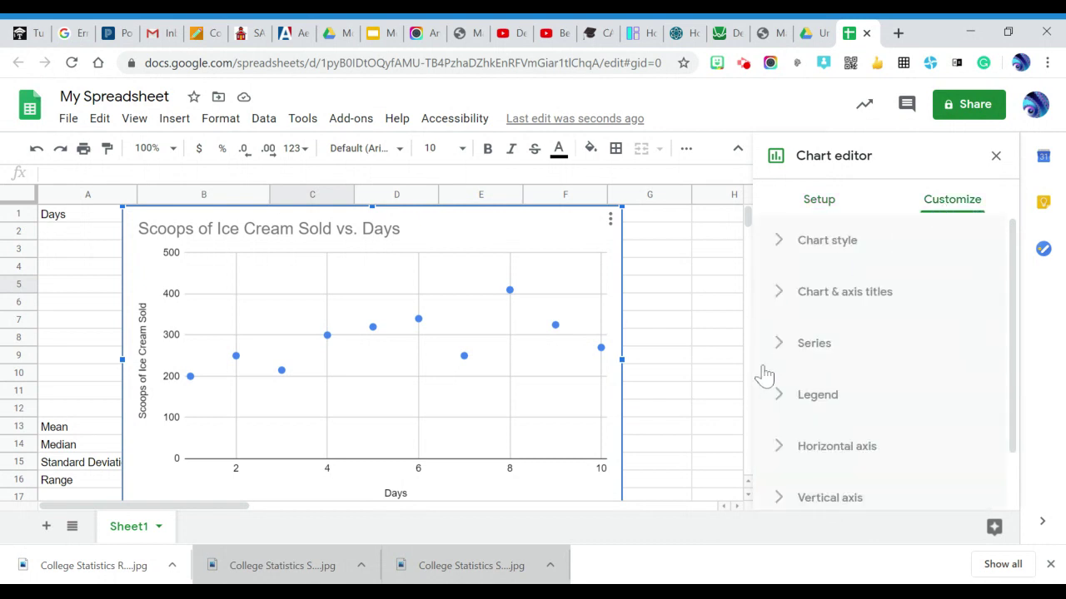
click(786, 295)
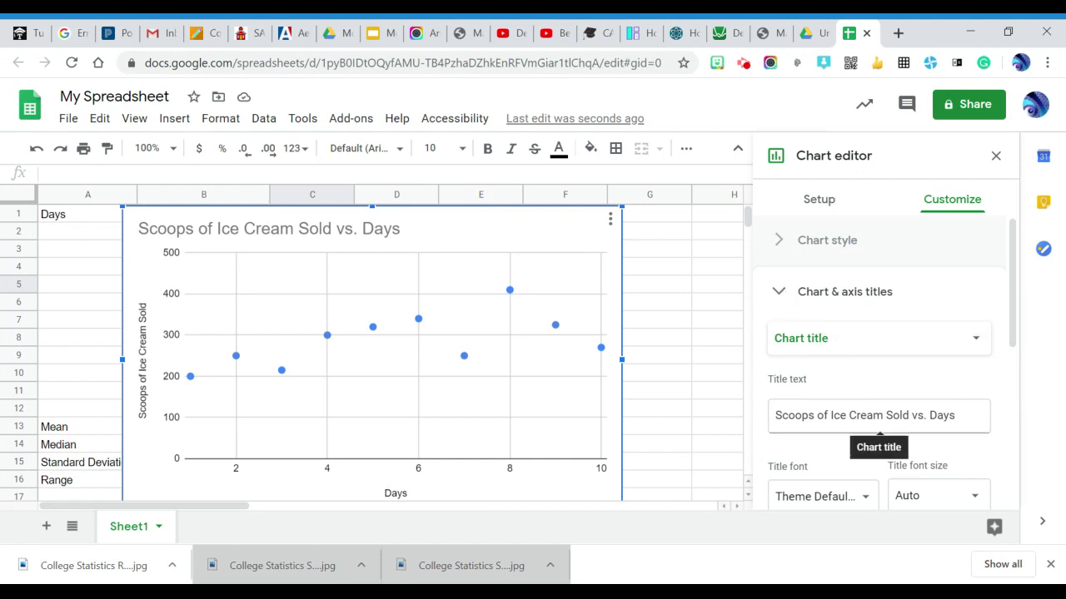
click(838, 415)
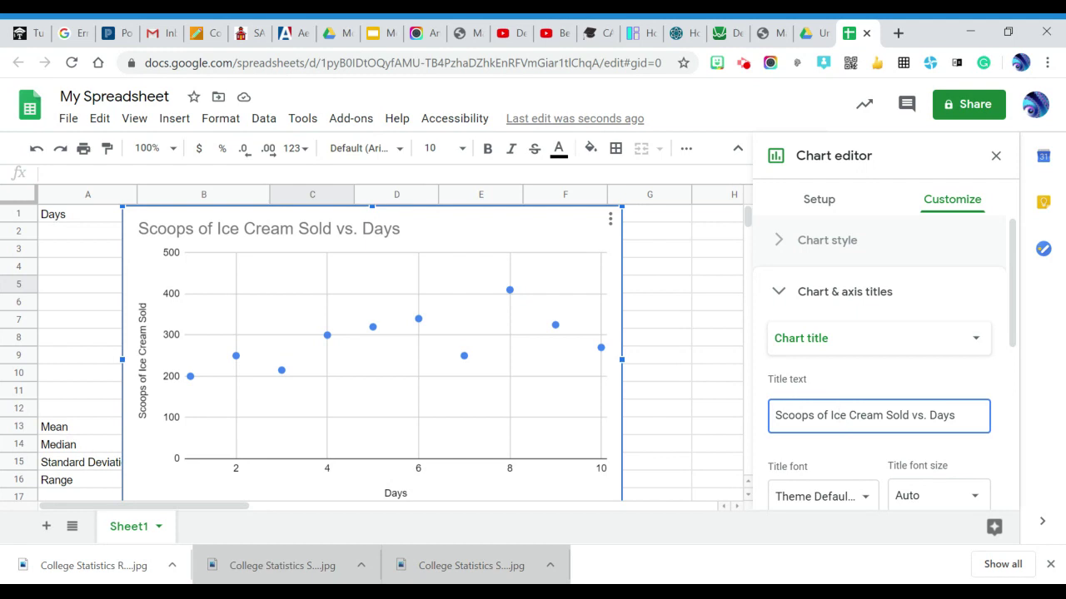
drag(912, 414, 951, 415)
key(BackSpace)
key(BackSpace)
click(946, 382)
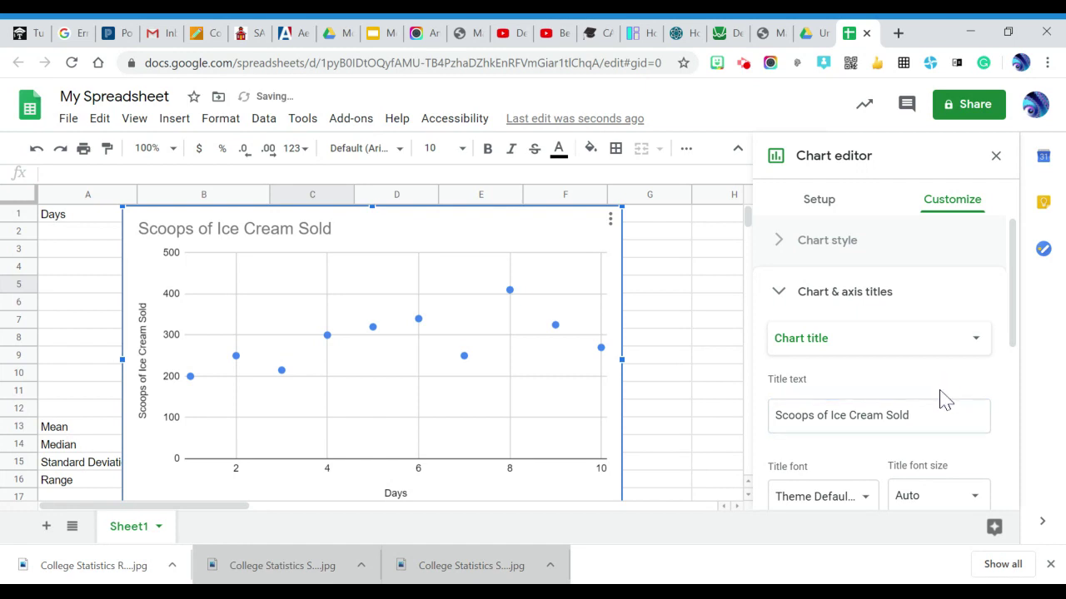
Extend the title directly on the chart to "Scoops of Ice Cream Sold in first 10 days of July"
click(322, 230)
click(321, 230)
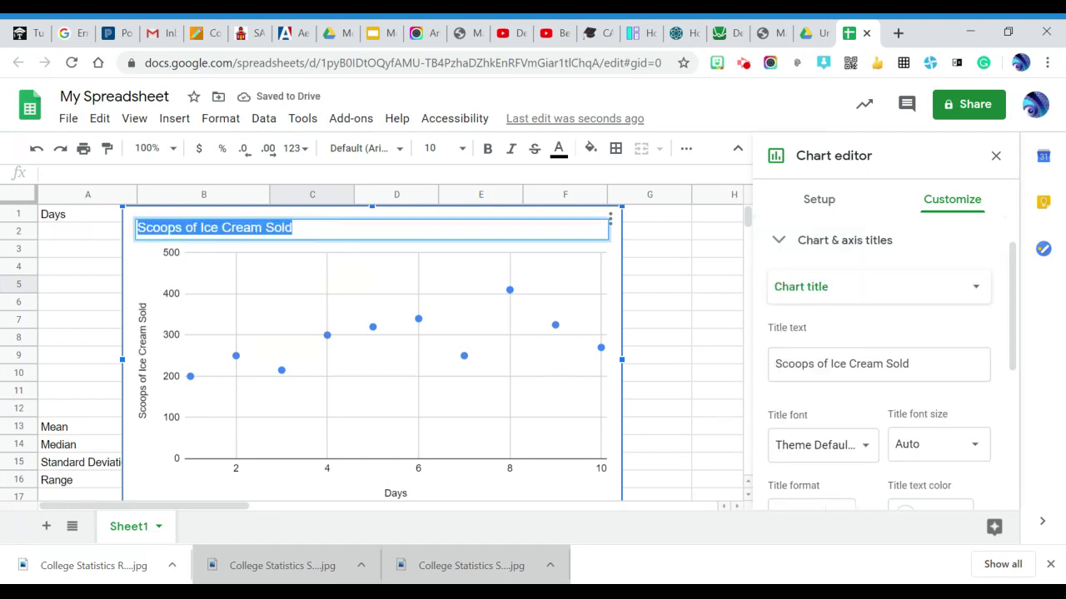
key(BackSpace)
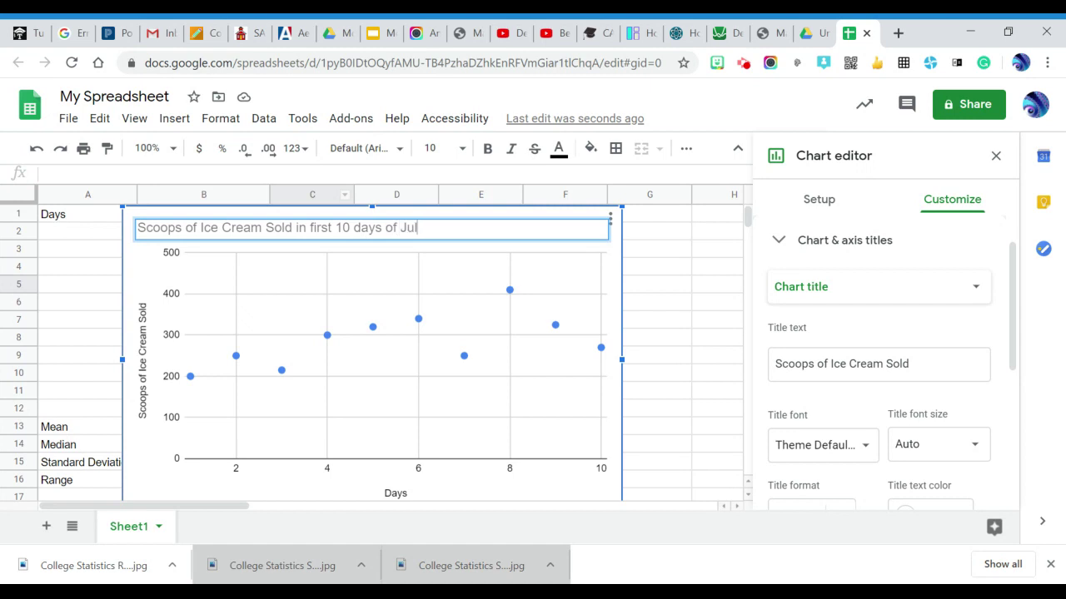
click(687, 274)
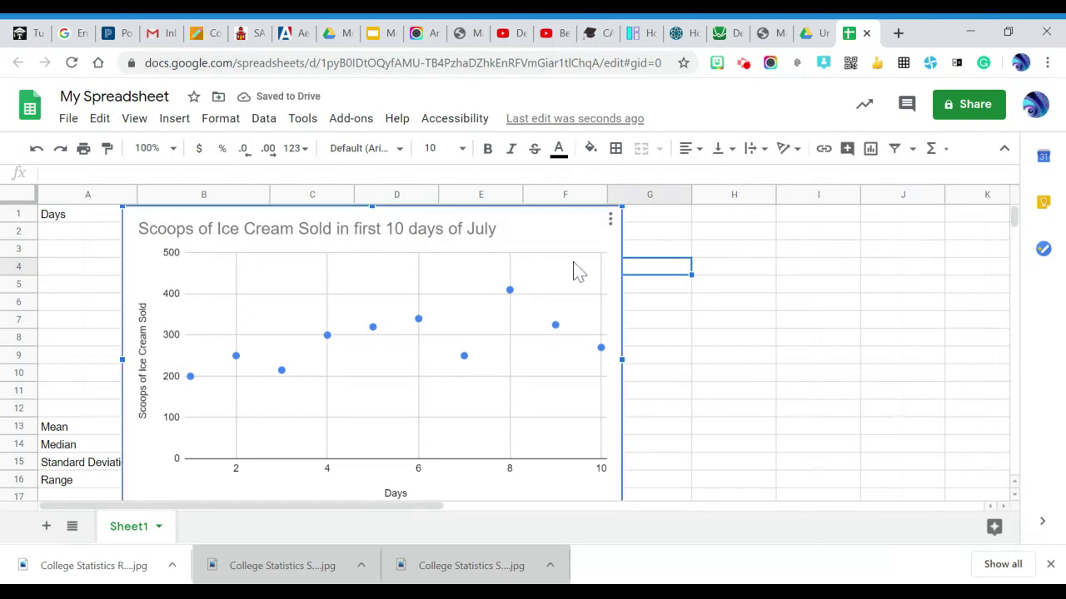
Reopen the chart for editing and look through its title, legend and horizontal axis customization options
click(609, 221)
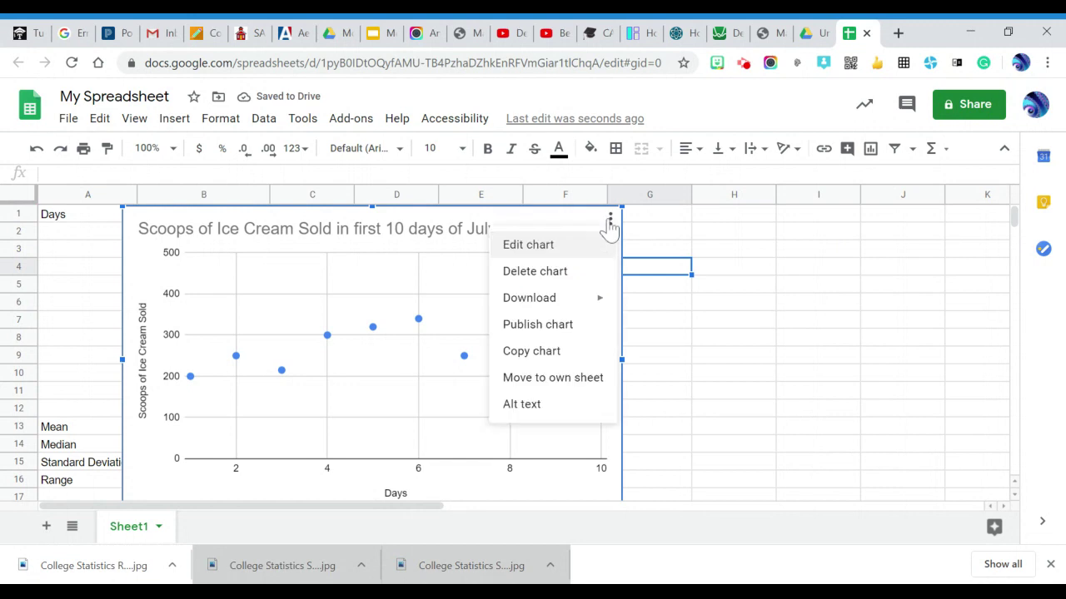
click(565, 247)
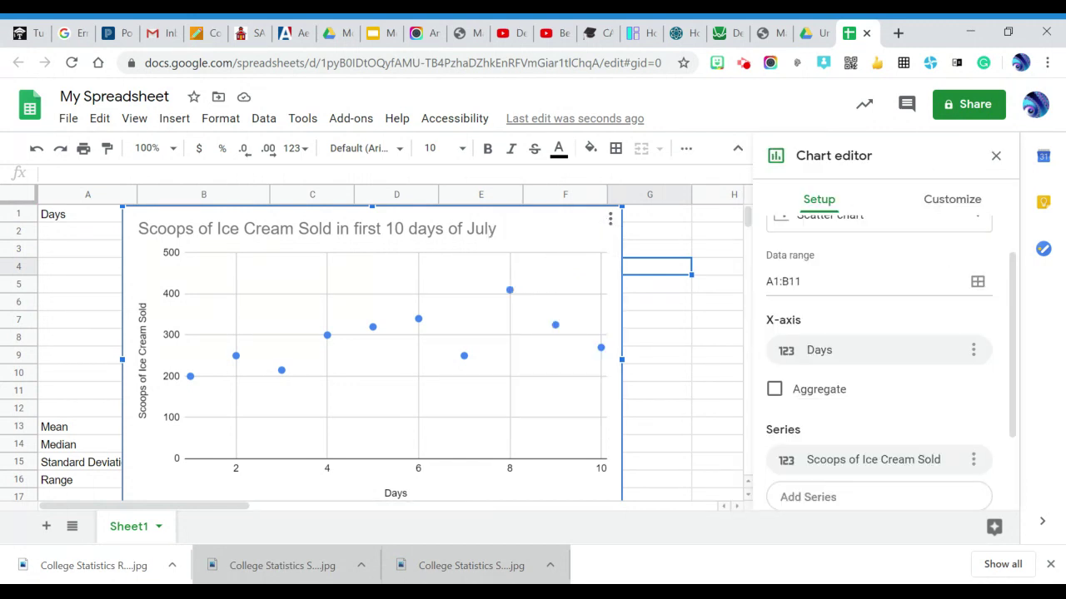
drag(1014, 286, 1028, 245)
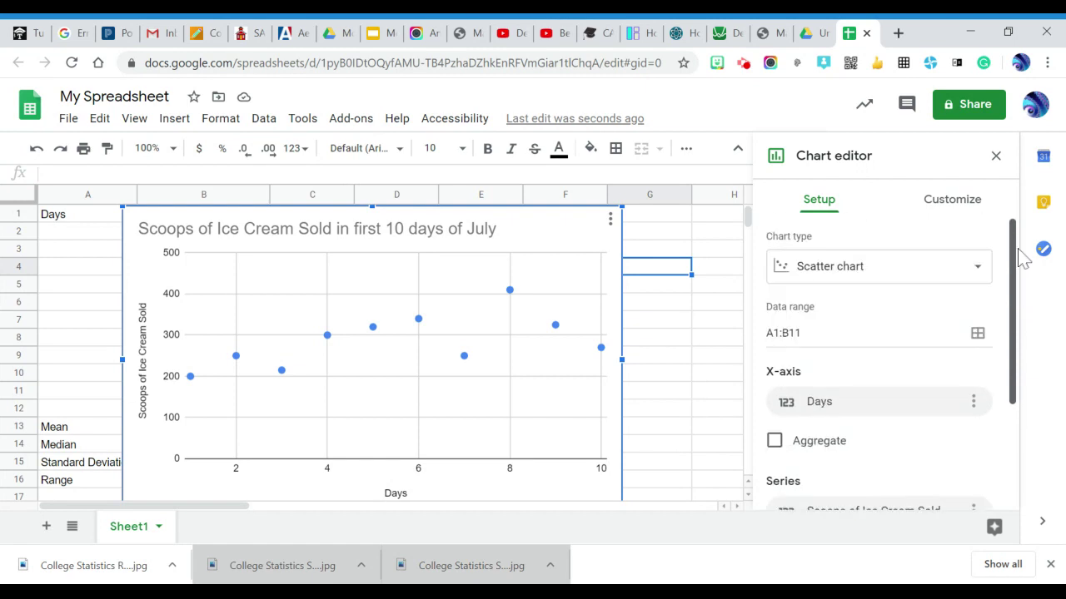
click(951, 204)
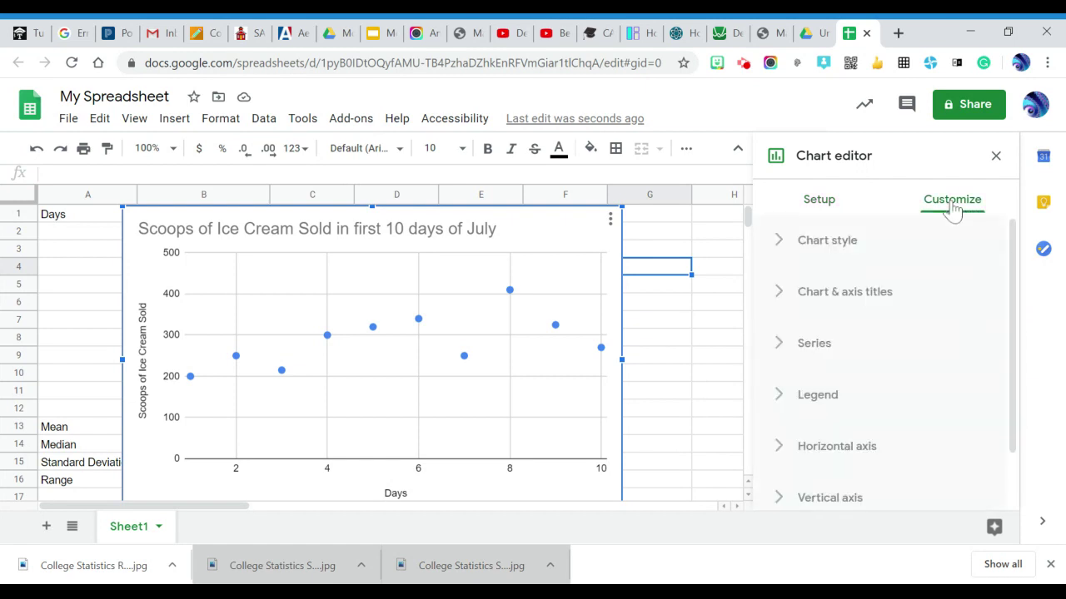
click(775, 293)
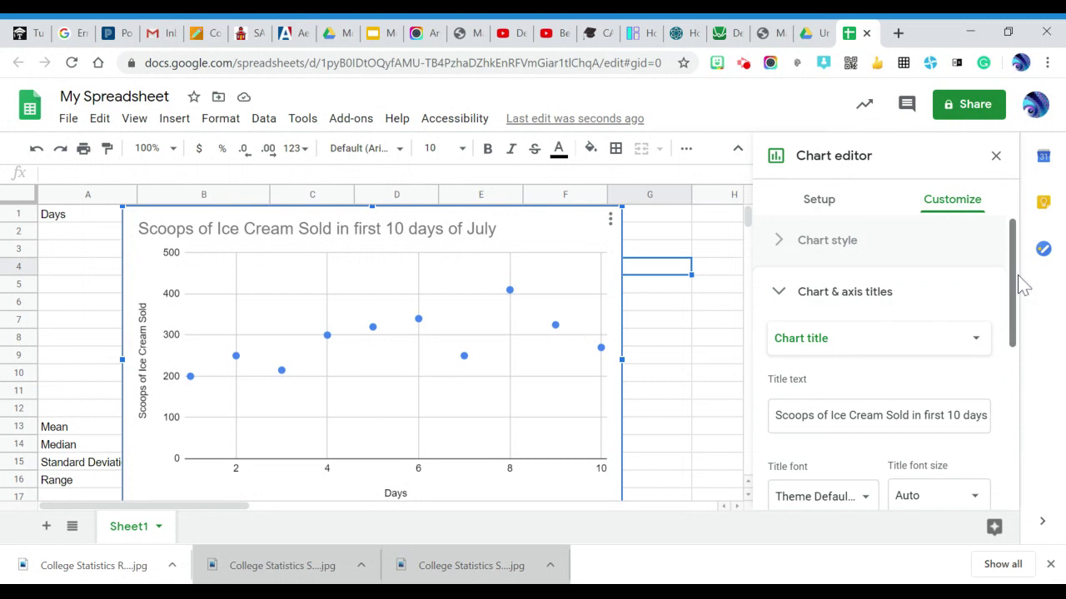
drag(1014, 279, 1011, 381)
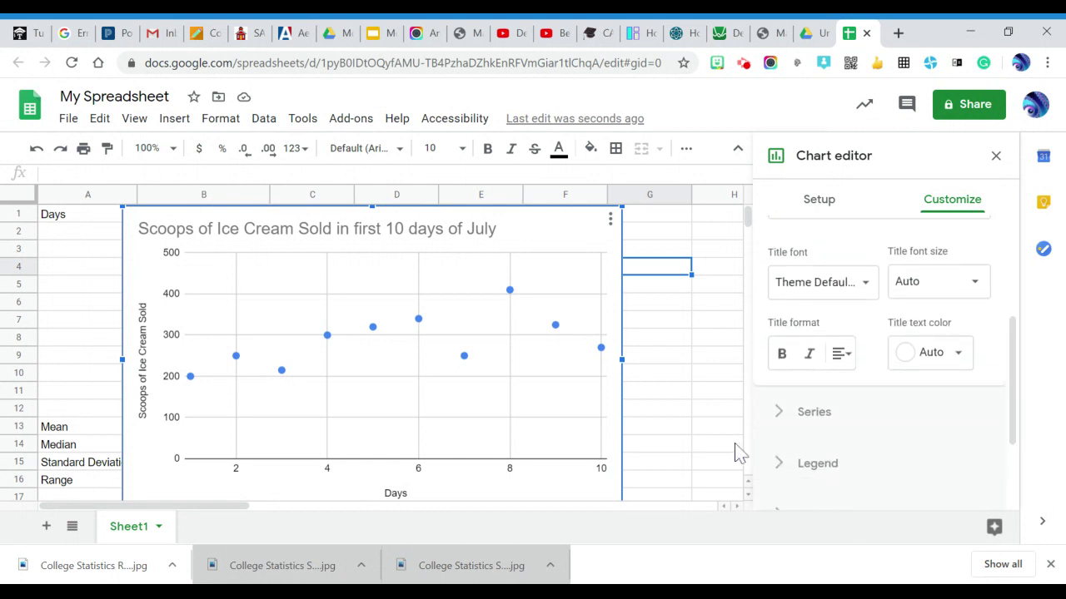
click(788, 476)
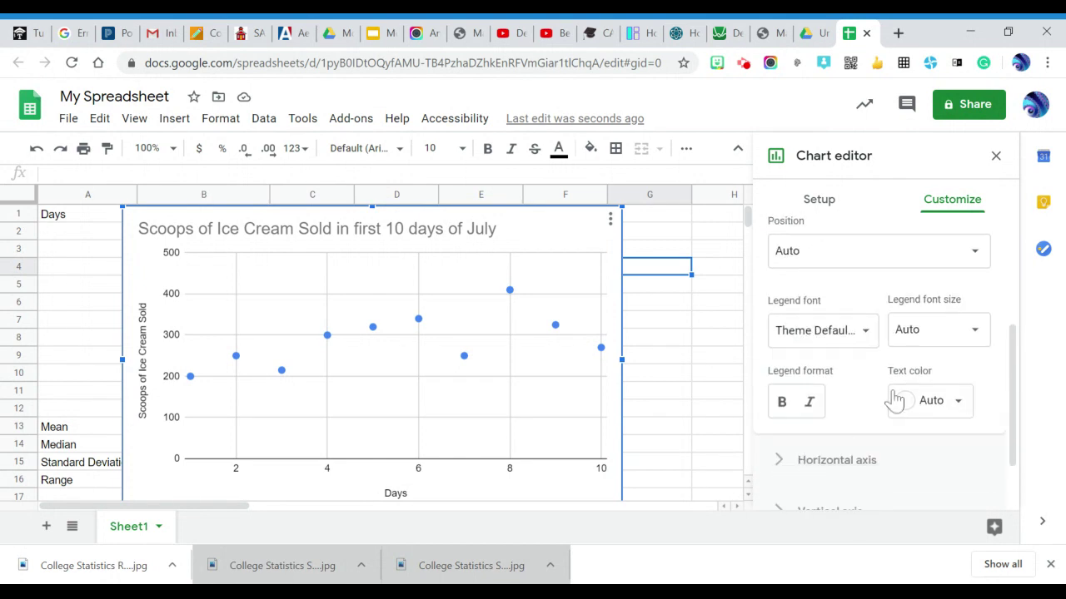
drag(1018, 392, 1023, 468)
click(775, 383)
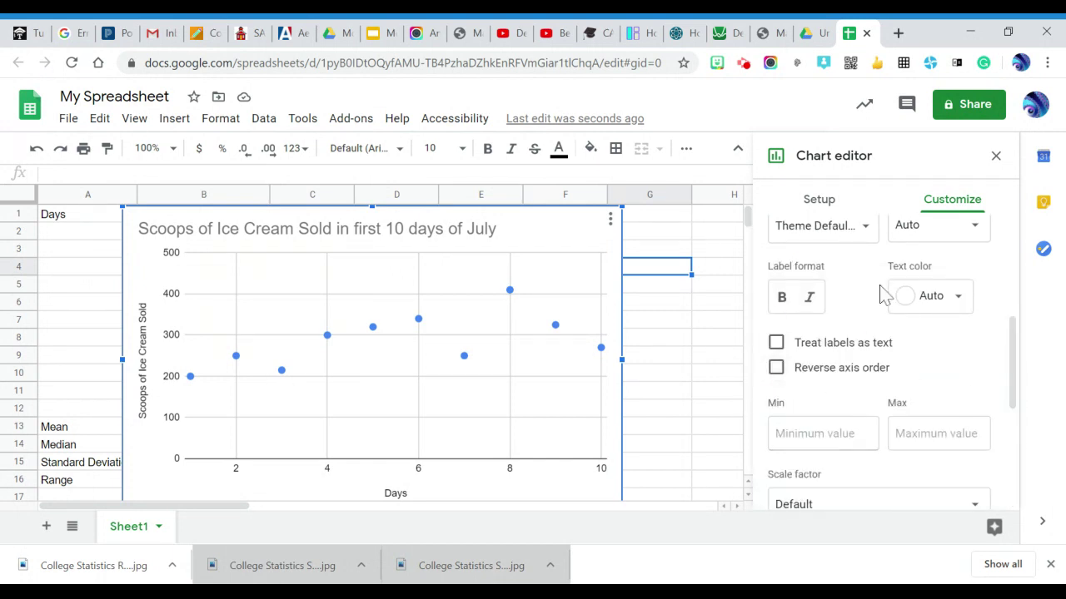
drag(1014, 376, 997, 326)
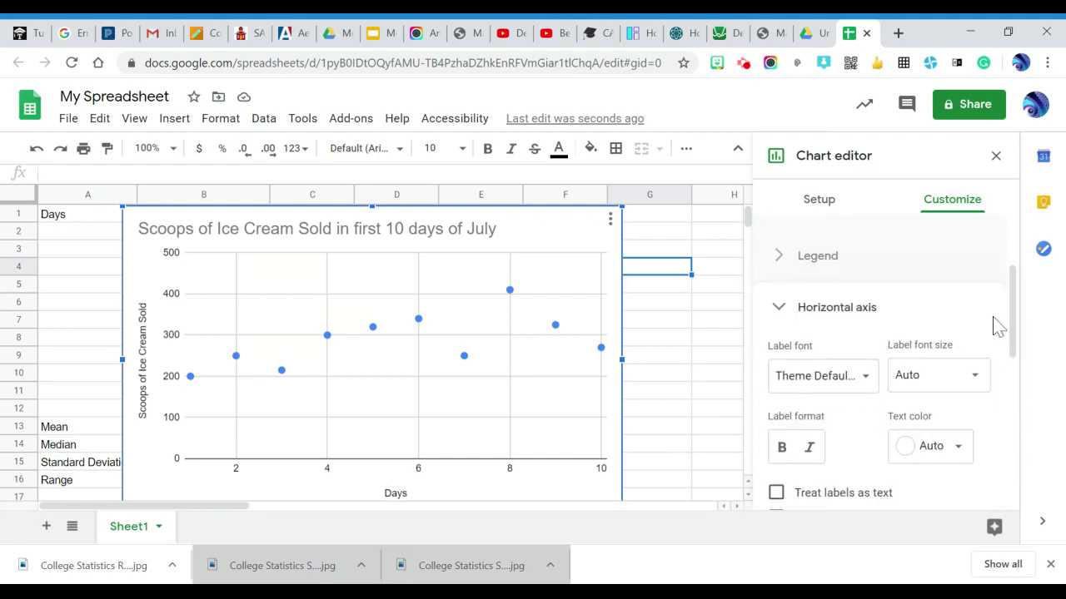
click(394, 496)
click(394, 496)
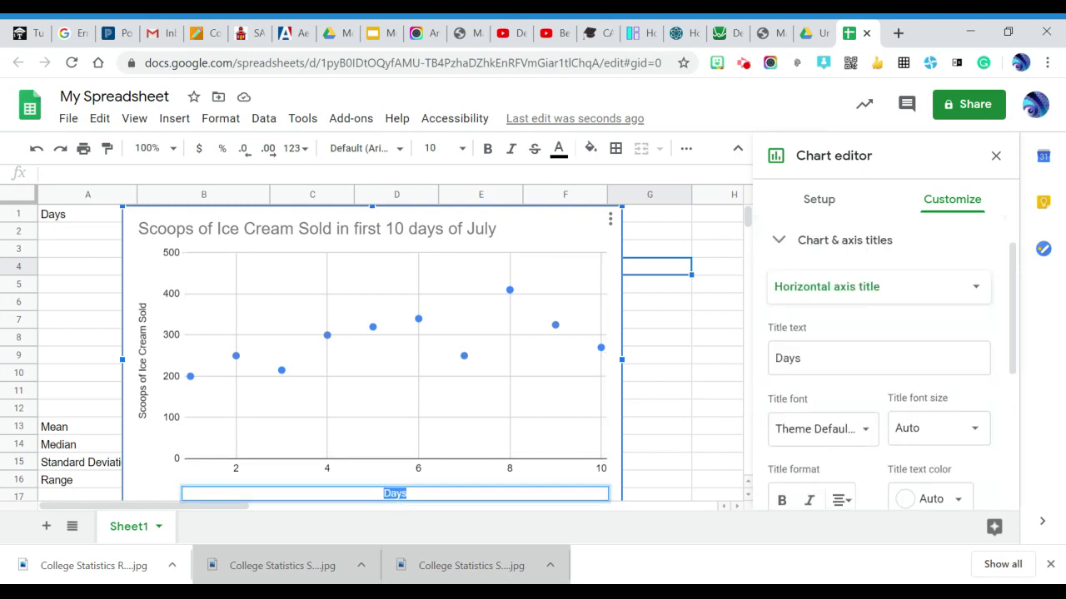
key(Escape)
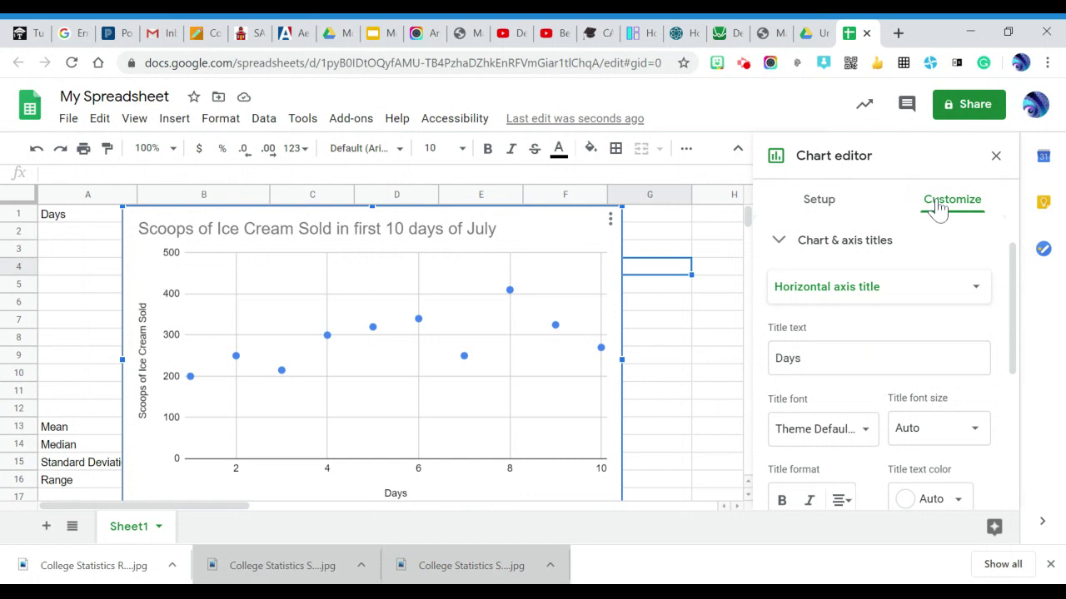
Add a trendline of type Linear to the Scoops of Ice Cream Sold series
click(780, 241)
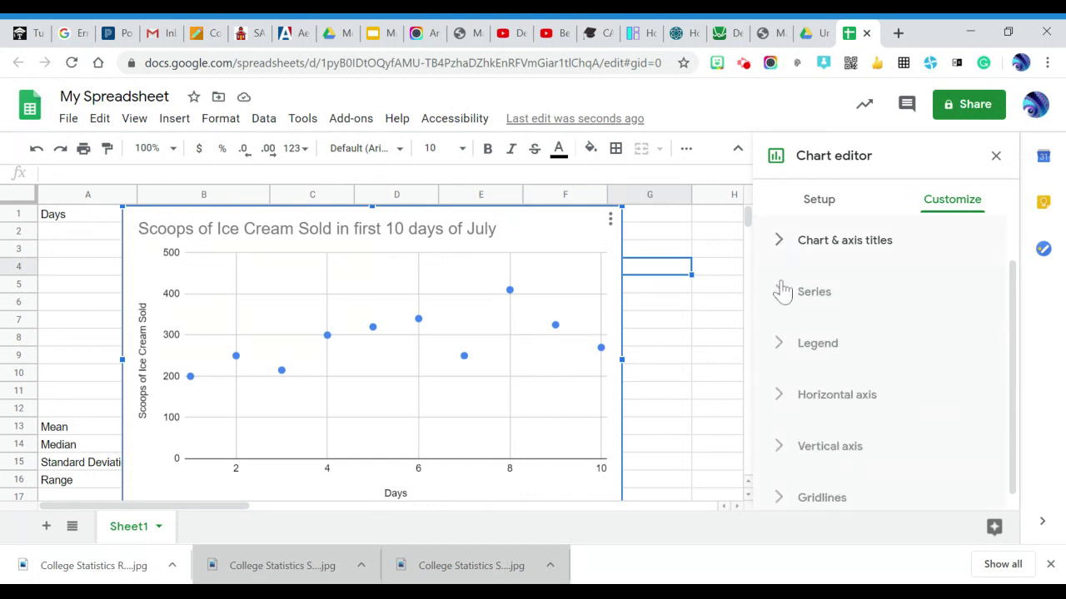
click(779, 291)
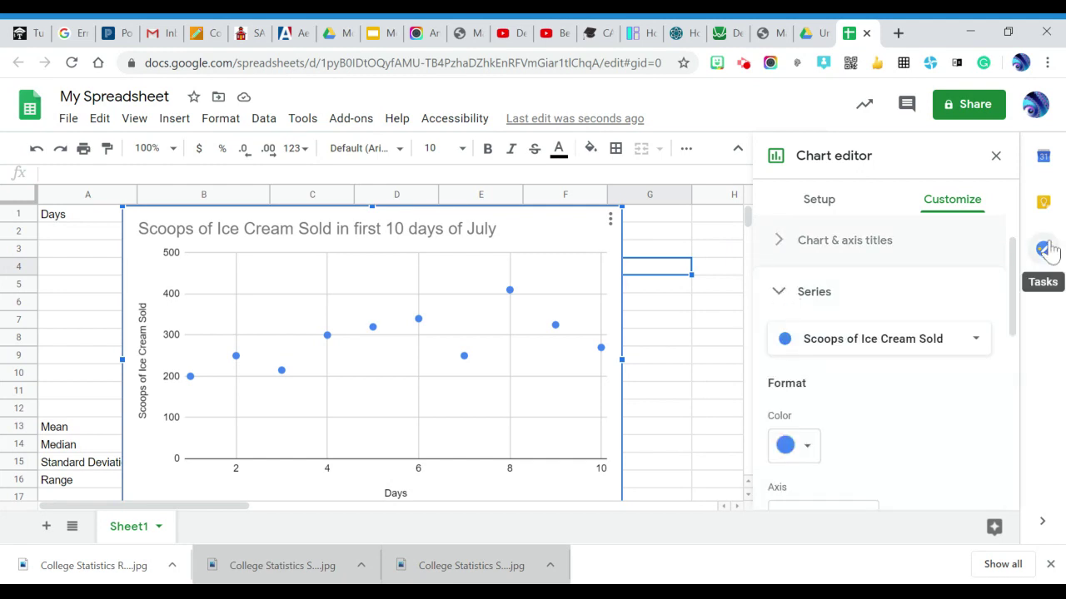
drag(1014, 257, 1037, 389)
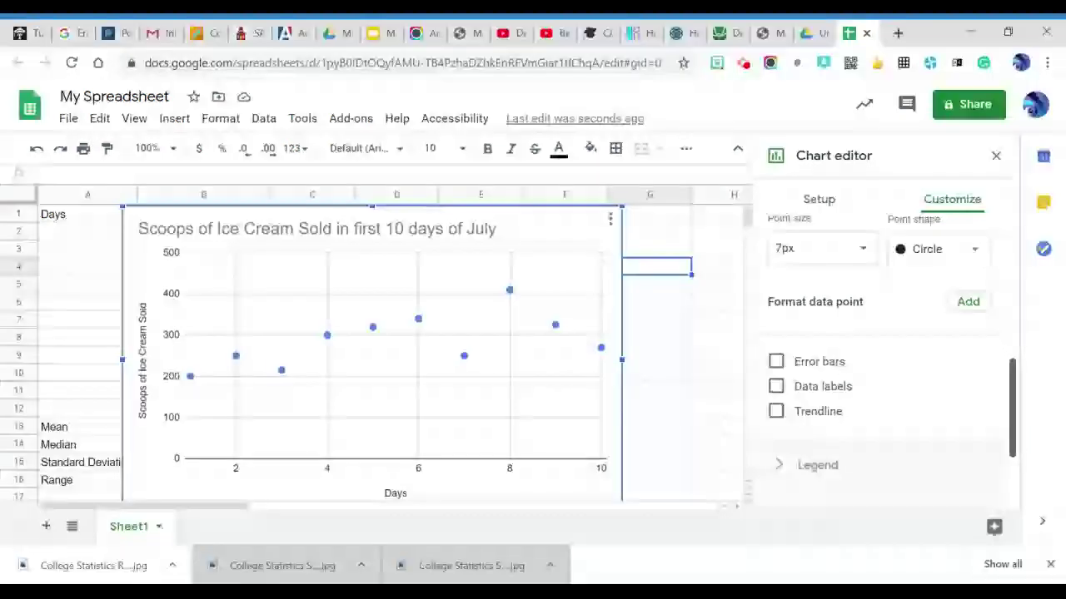
click(776, 411)
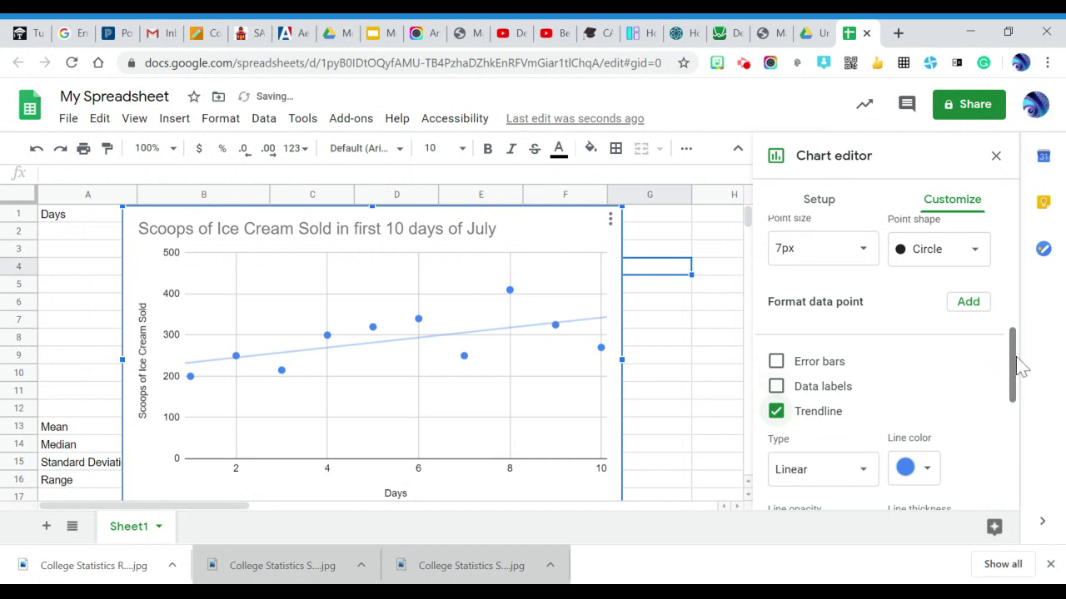
drag(1020, 366, 1031, 389)
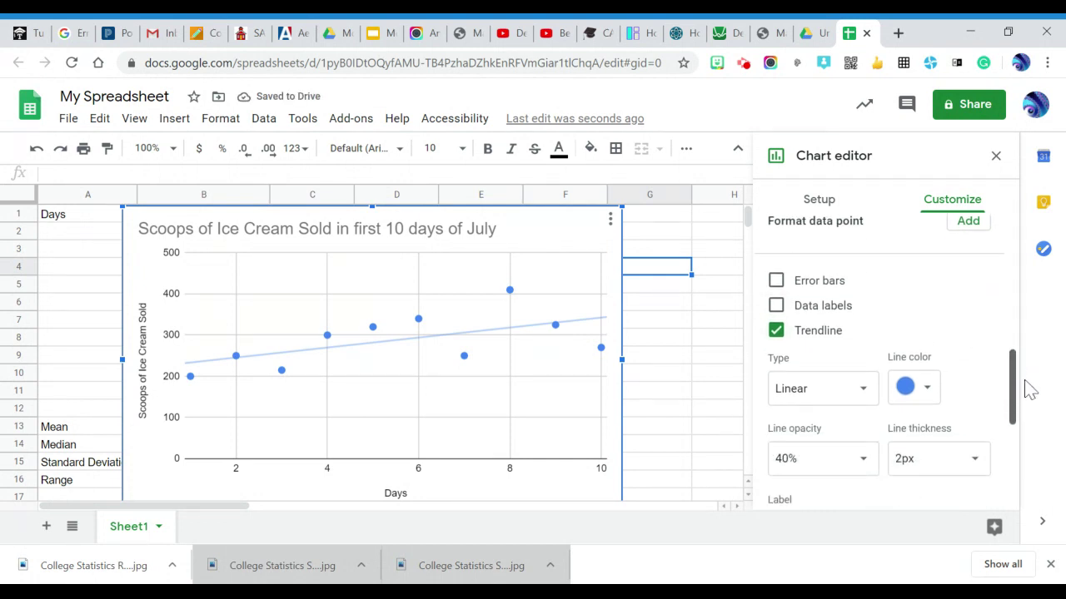
click(859, 391)
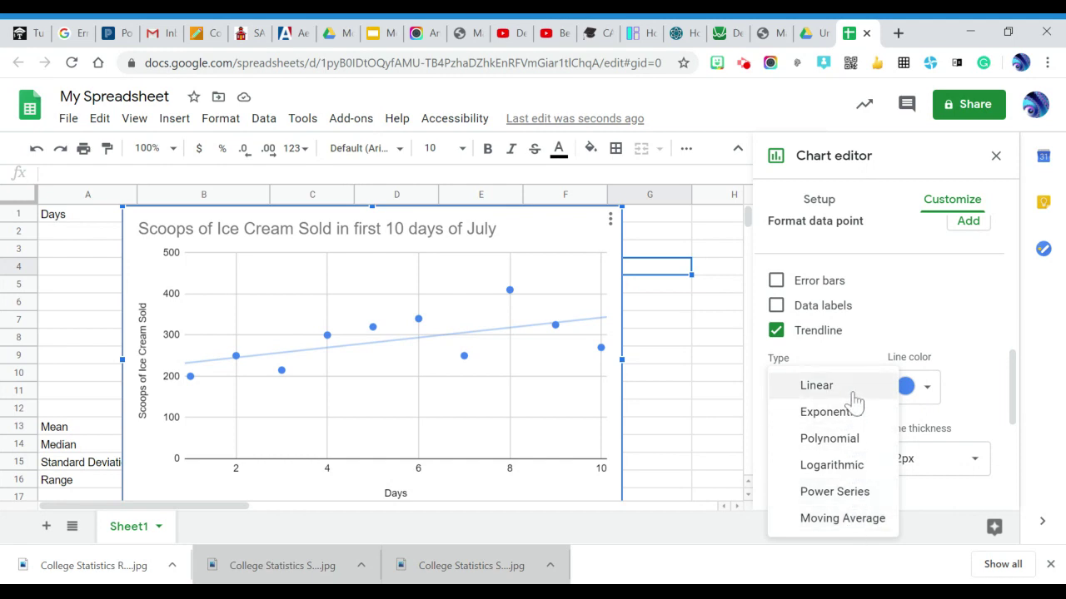
click(854, 391)
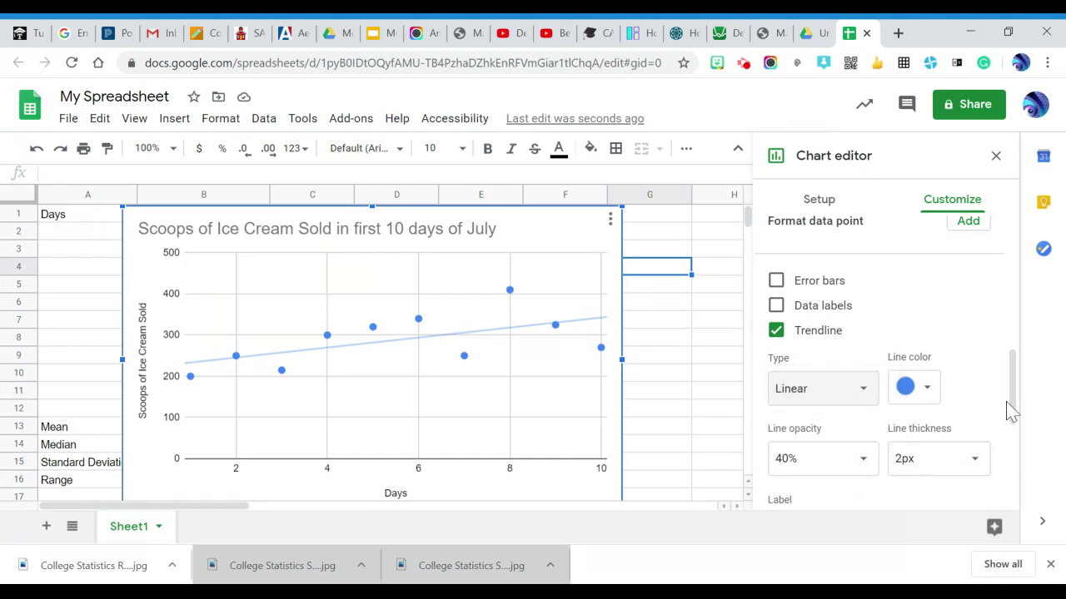
Label the trendline with its equation and show the R² value
drag(1015, 407, 1023, 457)
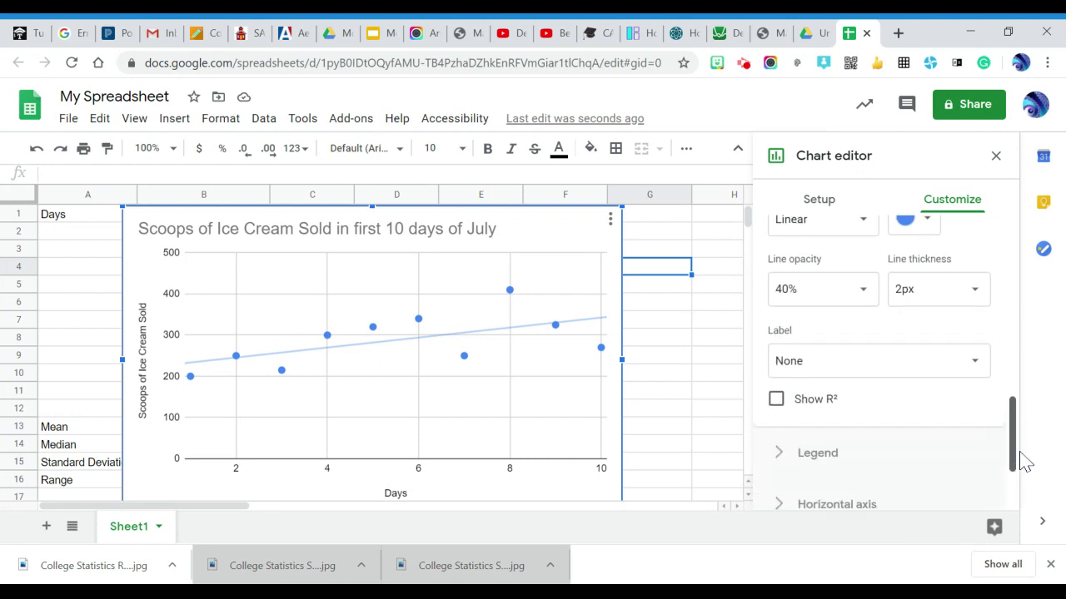
click(968, 360)
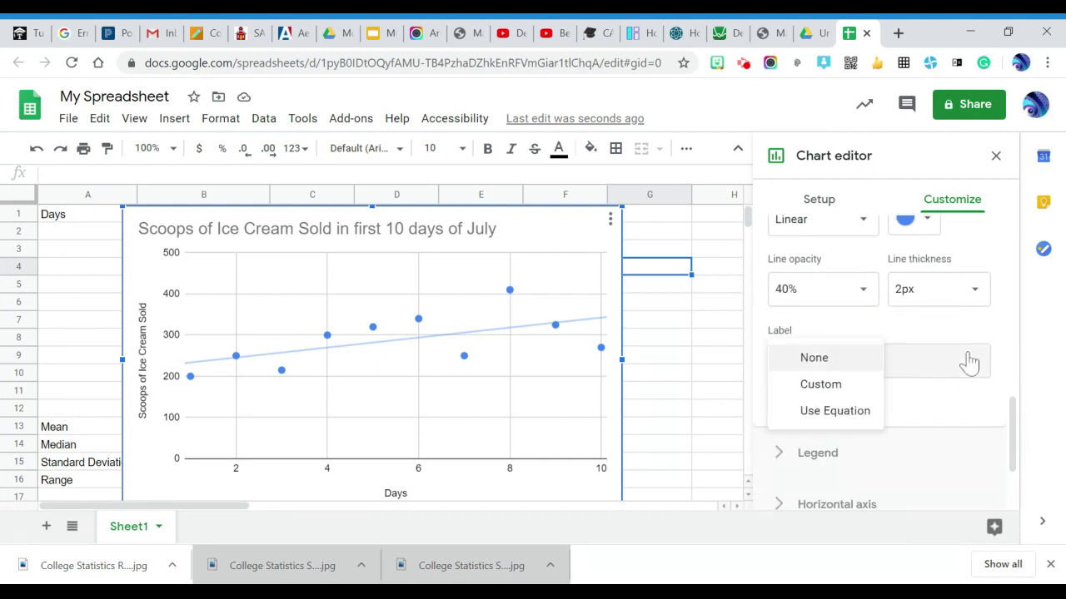
click(835, 411)
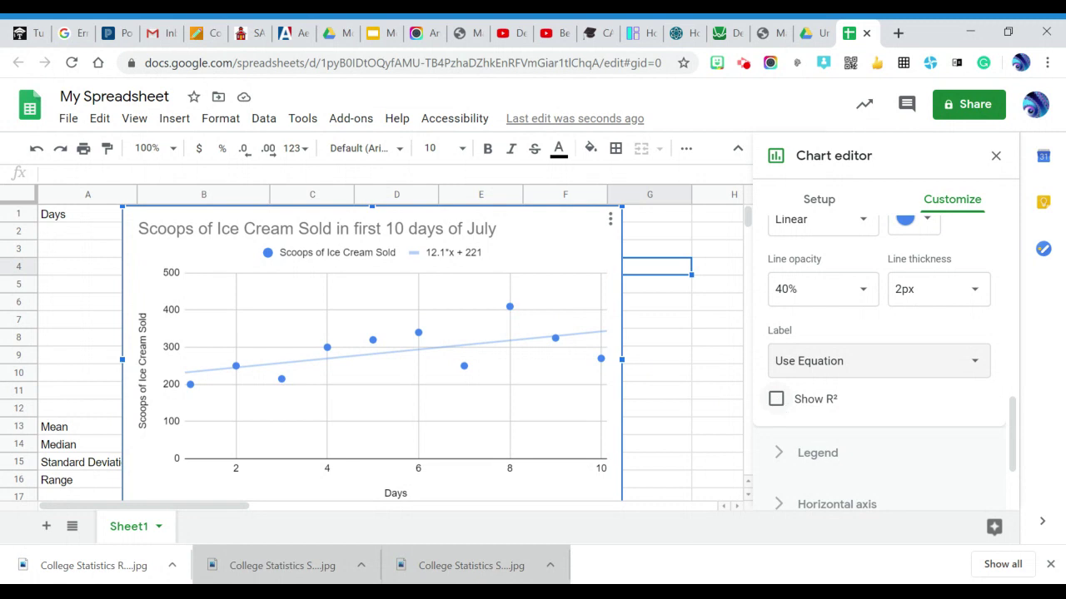
click(775, 399)
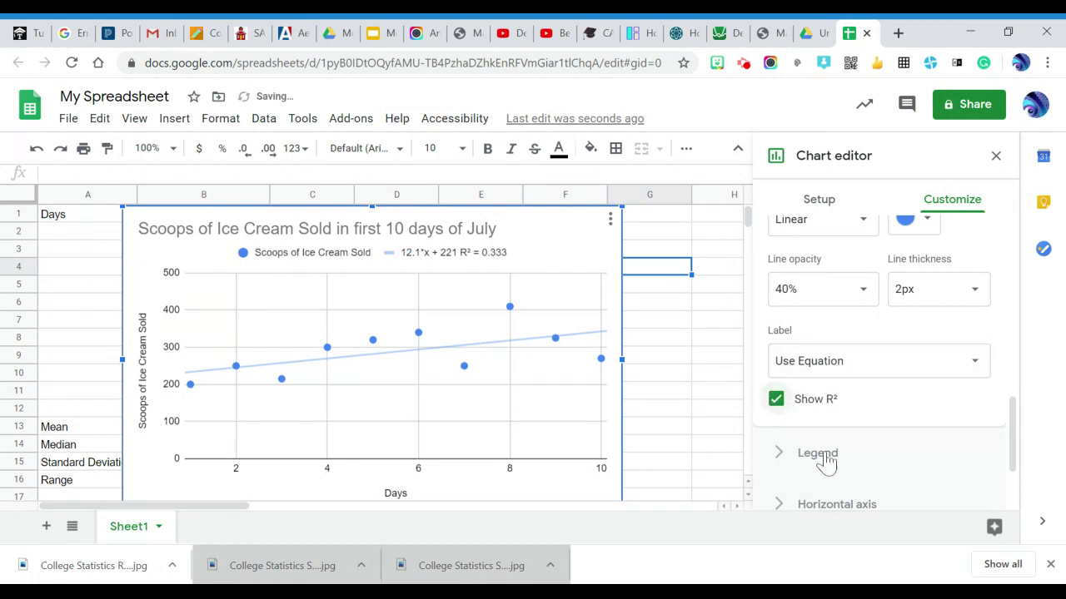